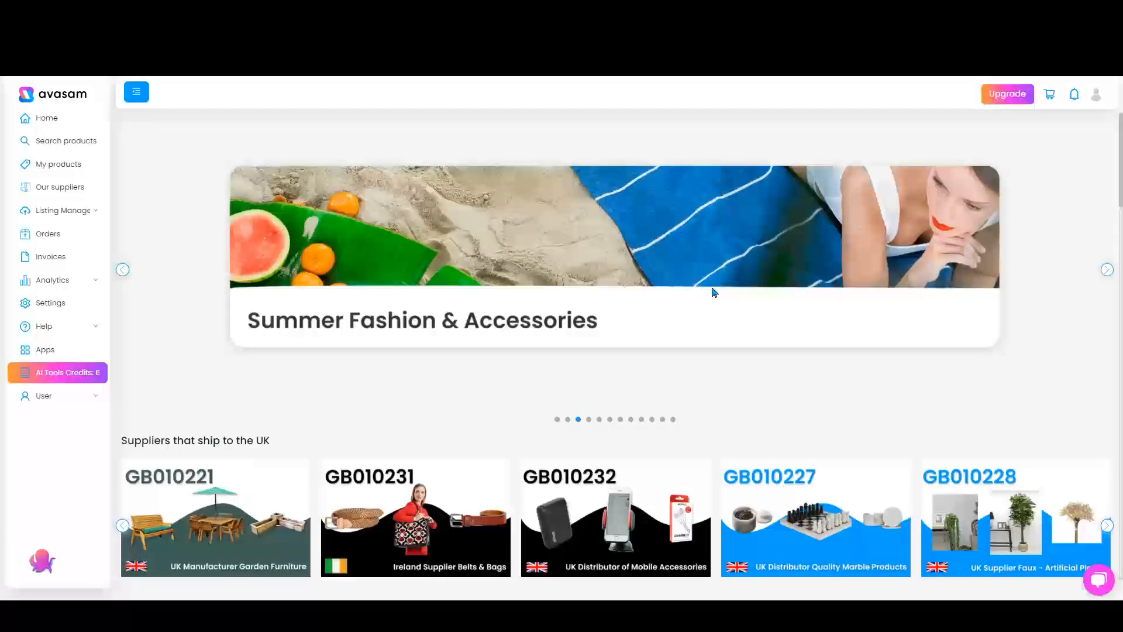
Open the listing manager and run a price update for the Shopline Masava-Store channel
left_click(76, 218)
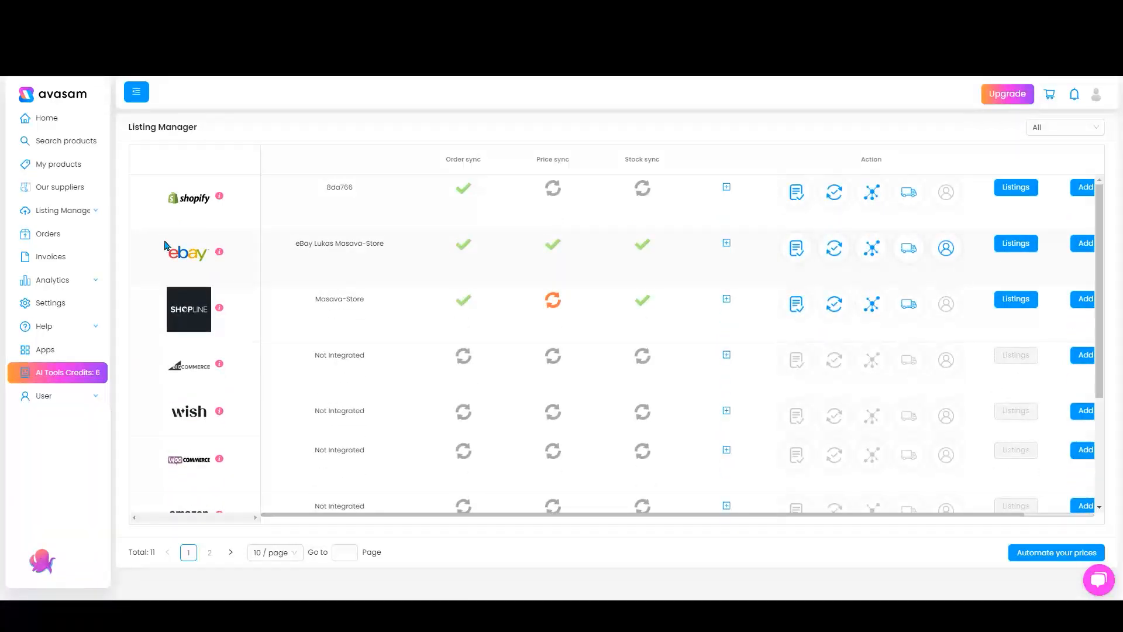
left_click(82, 216)
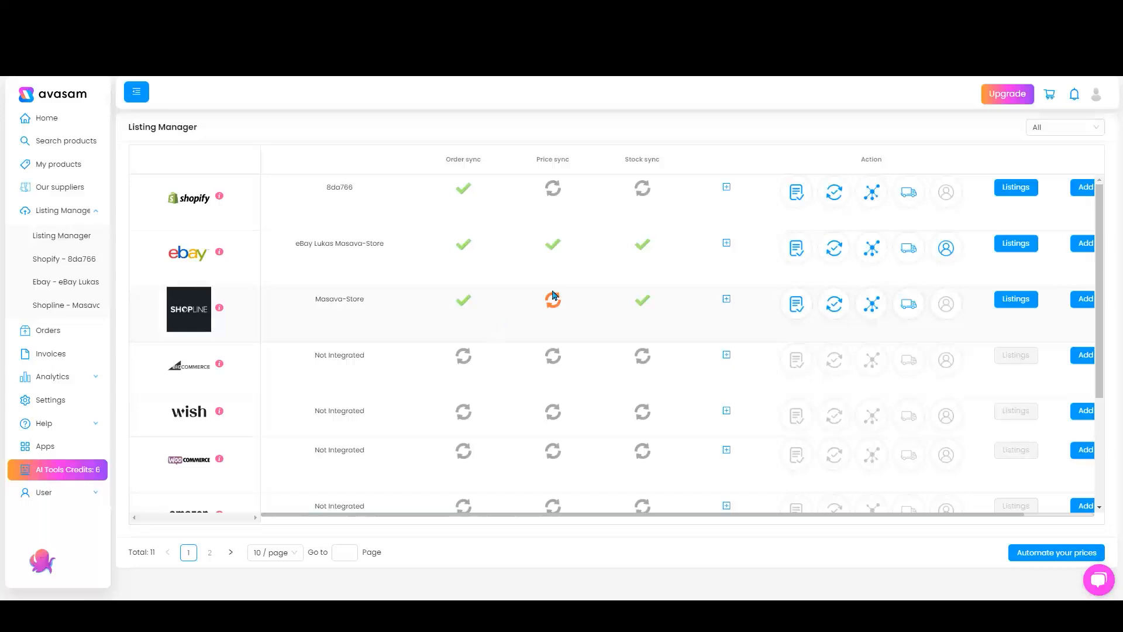
left_click(726, 299)
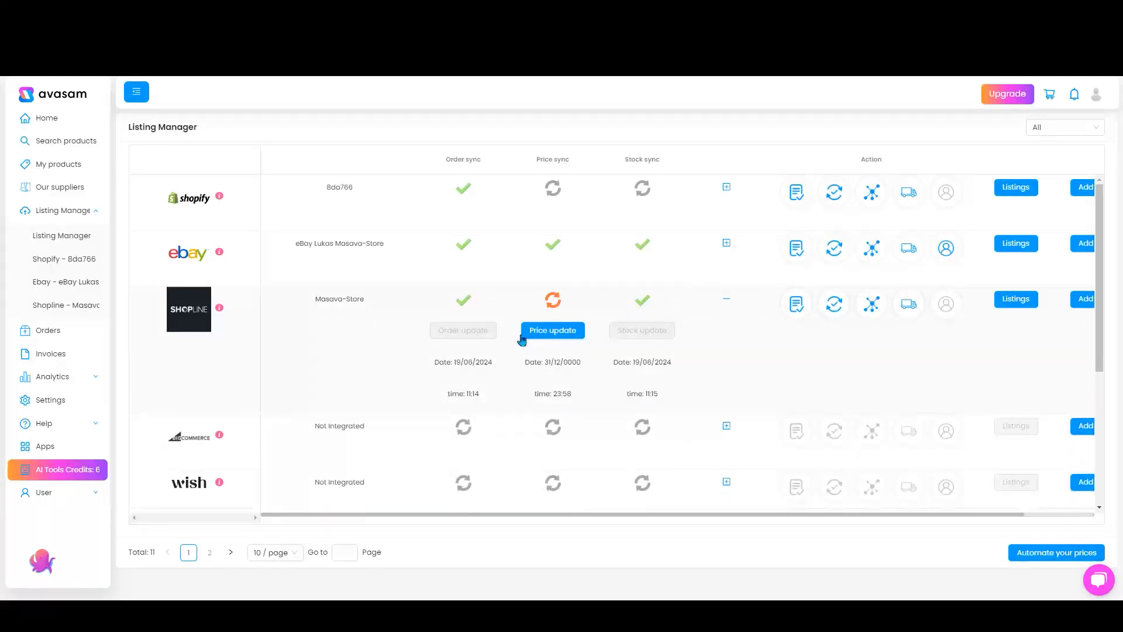
left_click(547, 331)
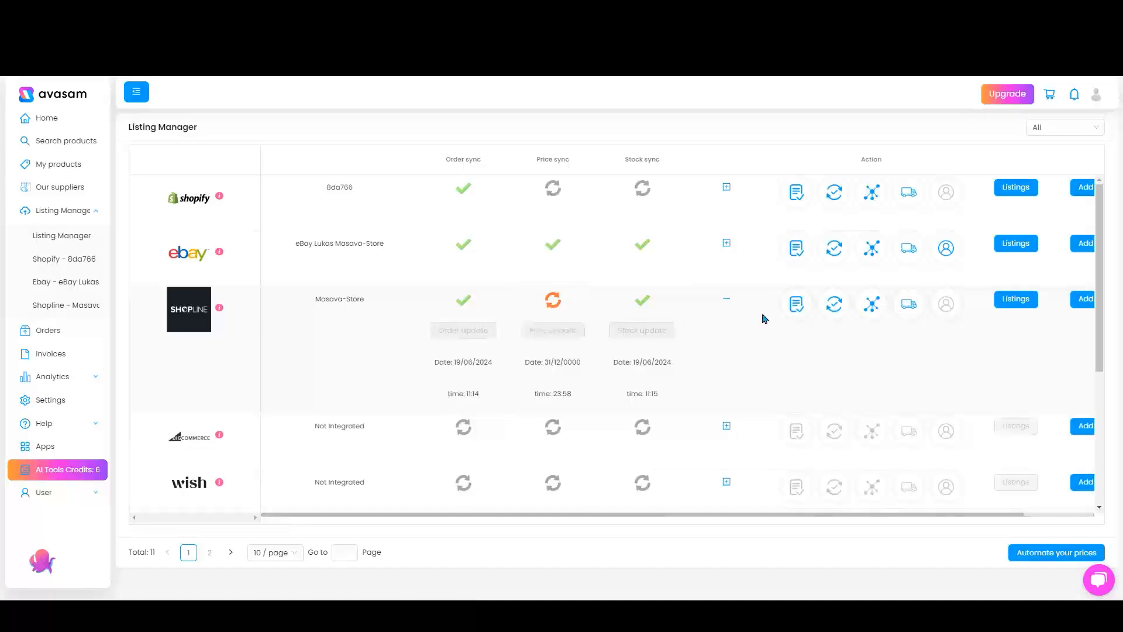
left_click(726, 299)
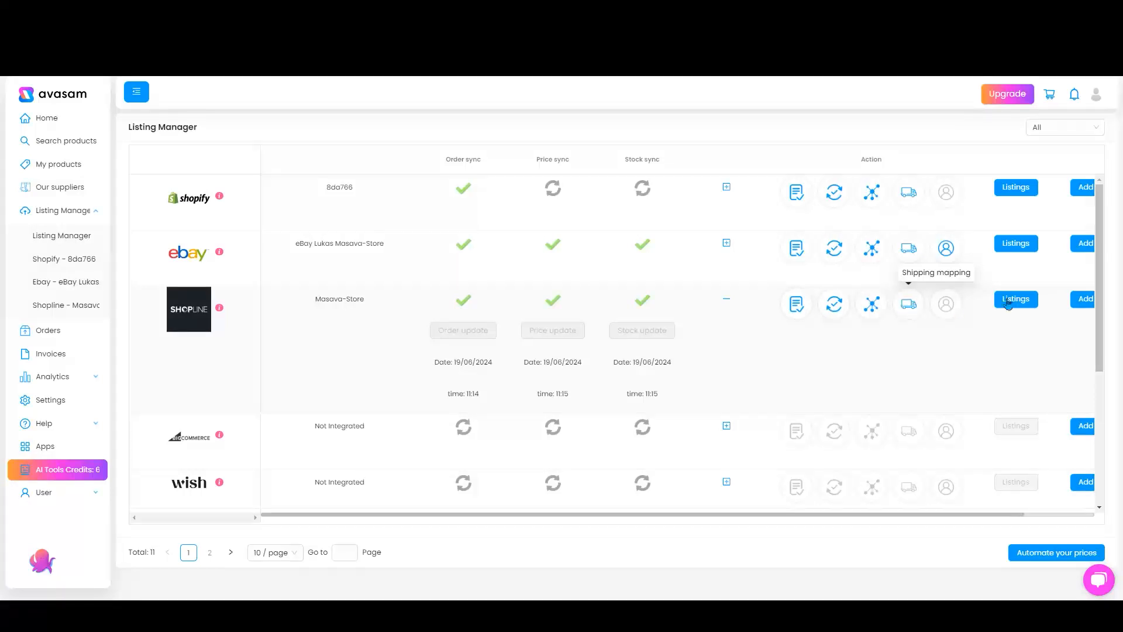
Open the Shopline Masava-Store listings and look at the available filter criteria
left_click_drag(832, 519, 912, 518)
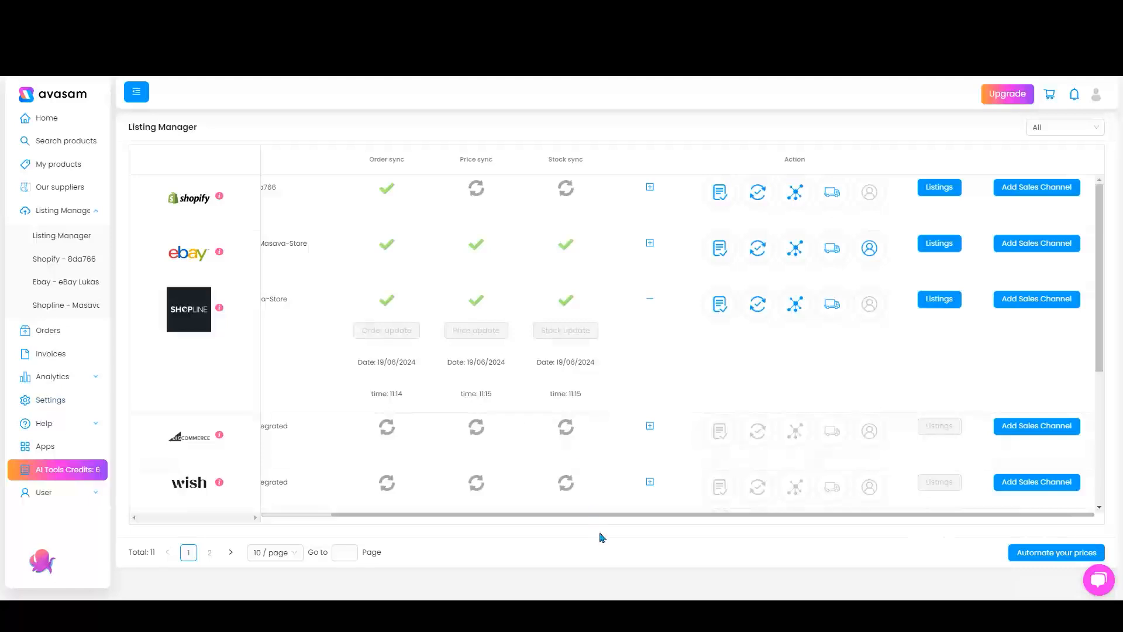
left_click_drag(605, 519, 441, 519)
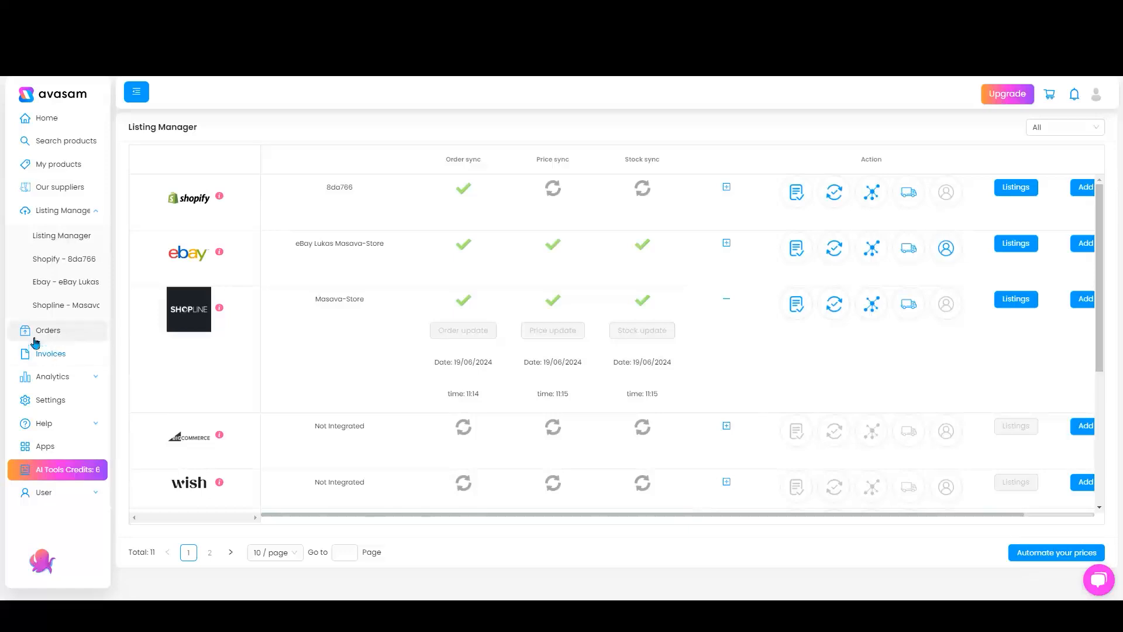
left_click(52, 312)
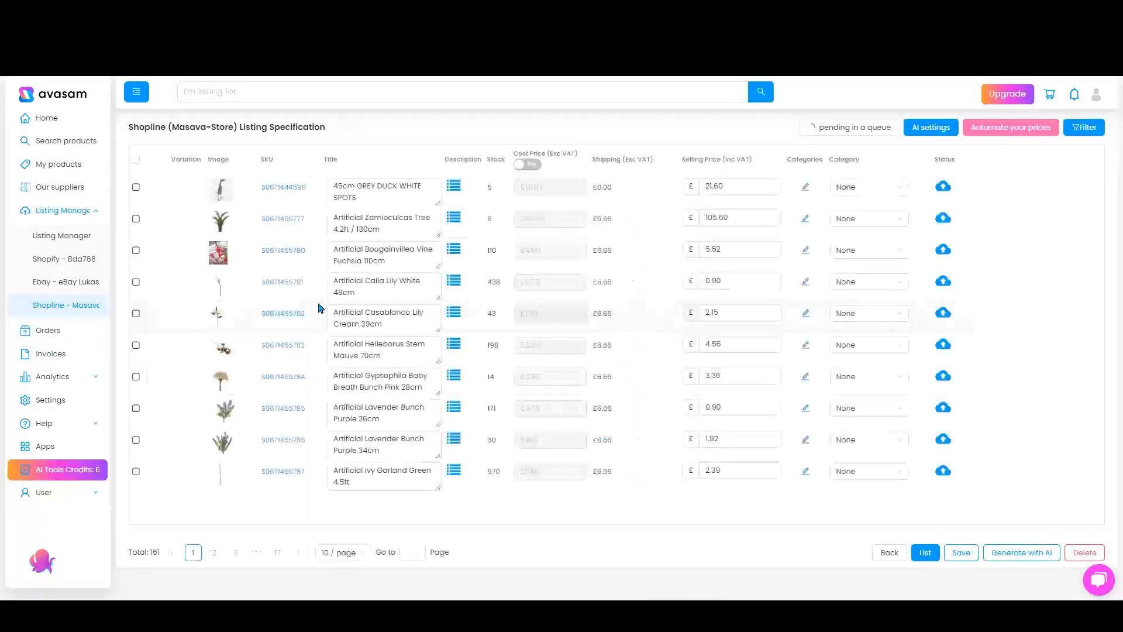
left_click(1088, 128)
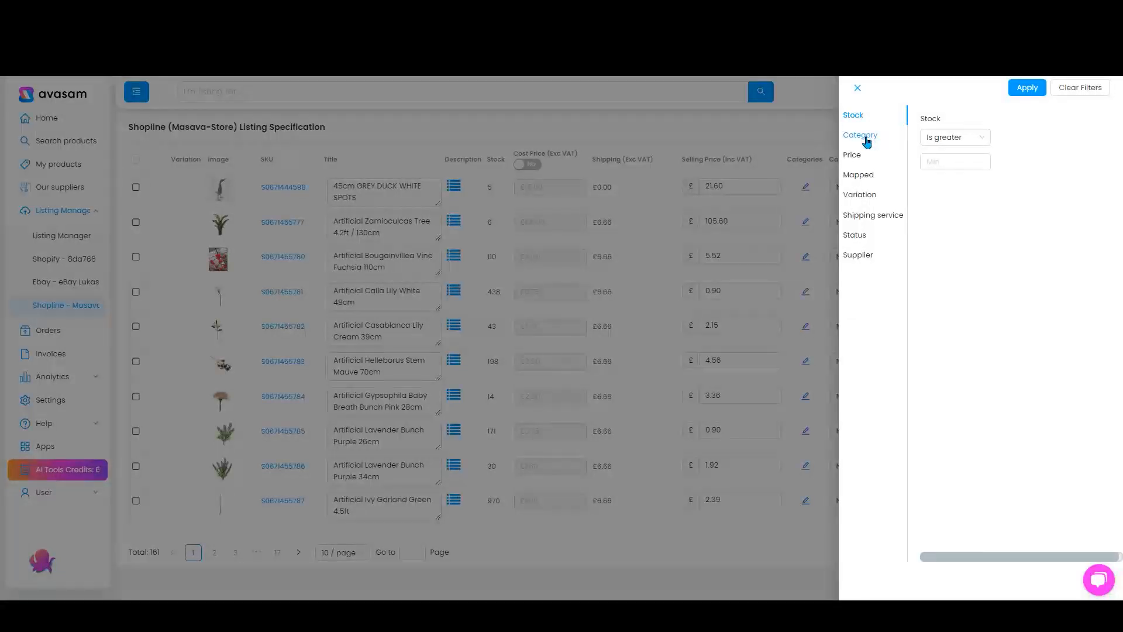
left_click(859, 90)
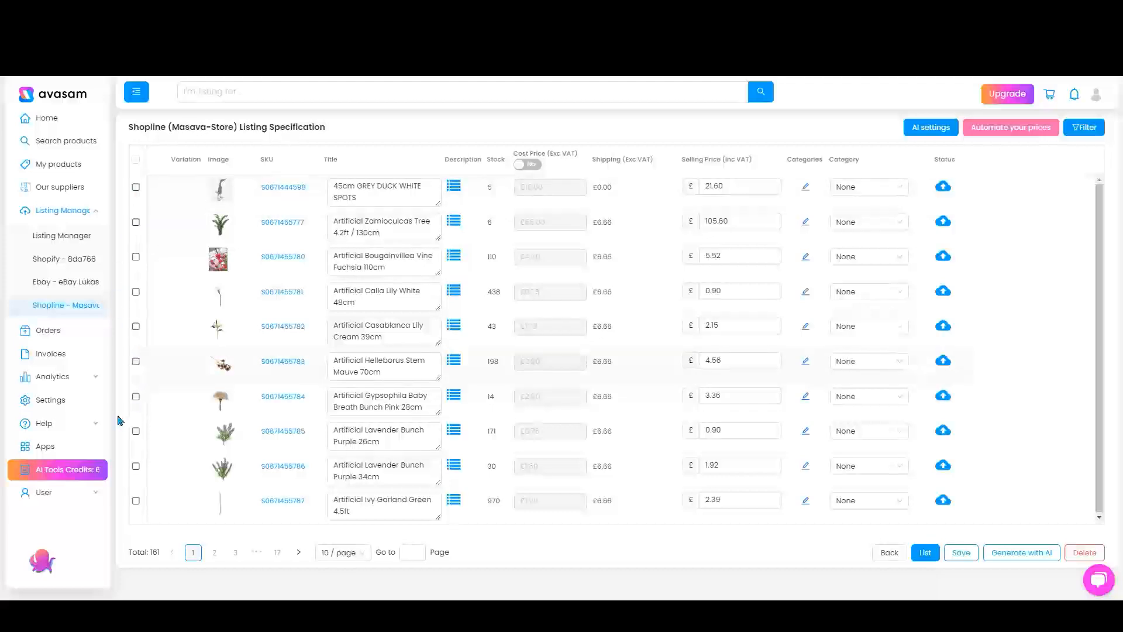
Select the Artificial Lavender Bunch Purple 26cm listing and review its title and description
left_click(135, 433)
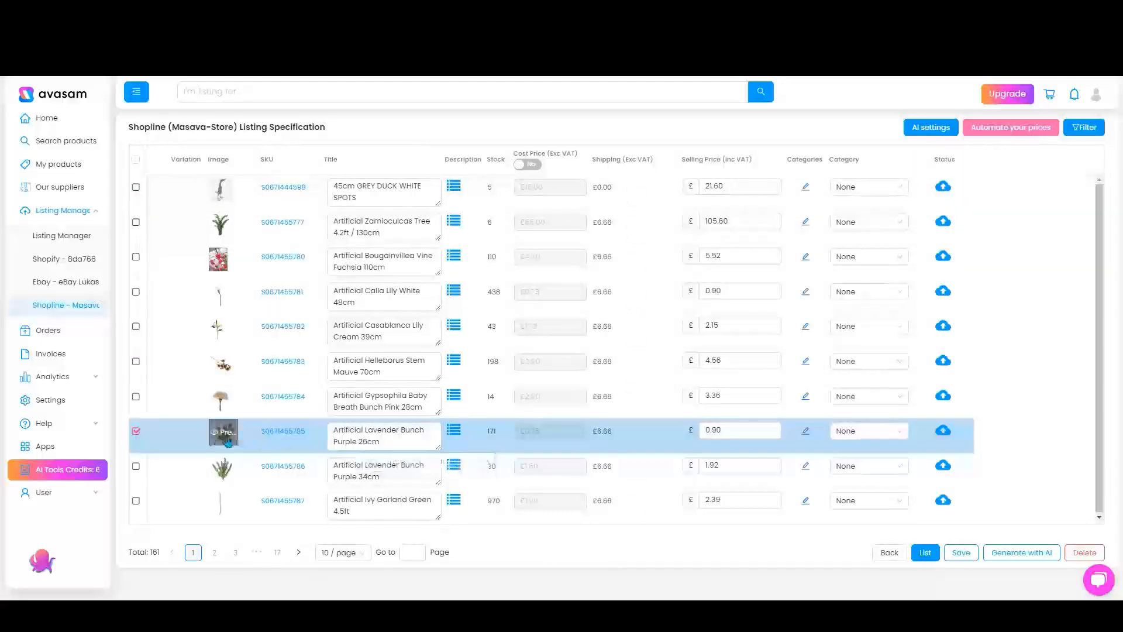
mouse_move(220, 441)
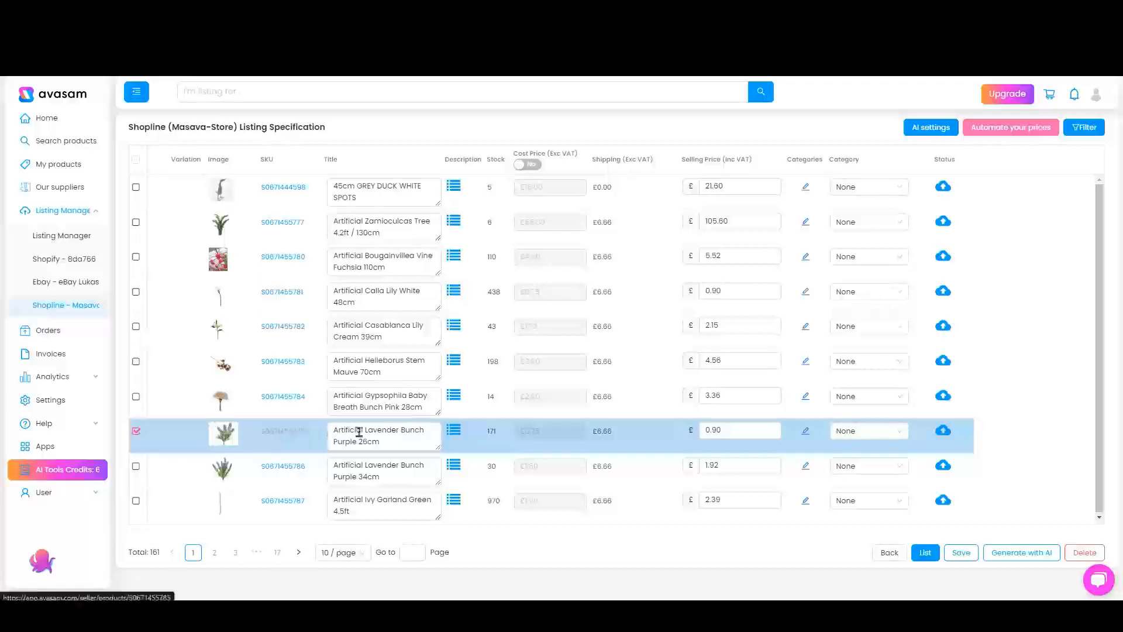
left_click(454, 430)
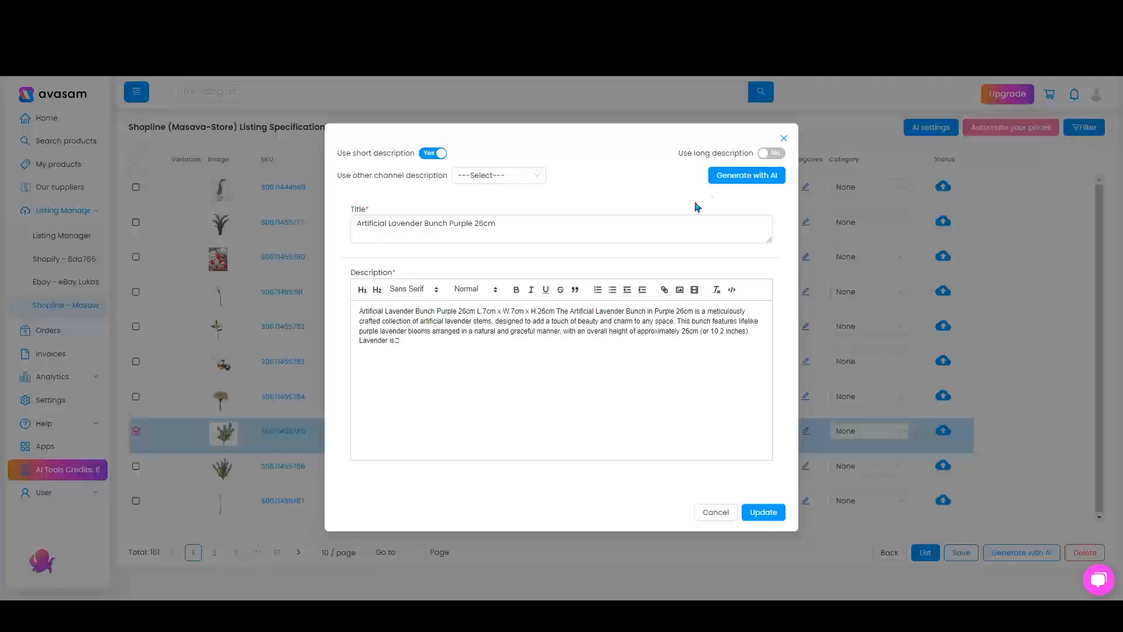
left_click(723, 178)
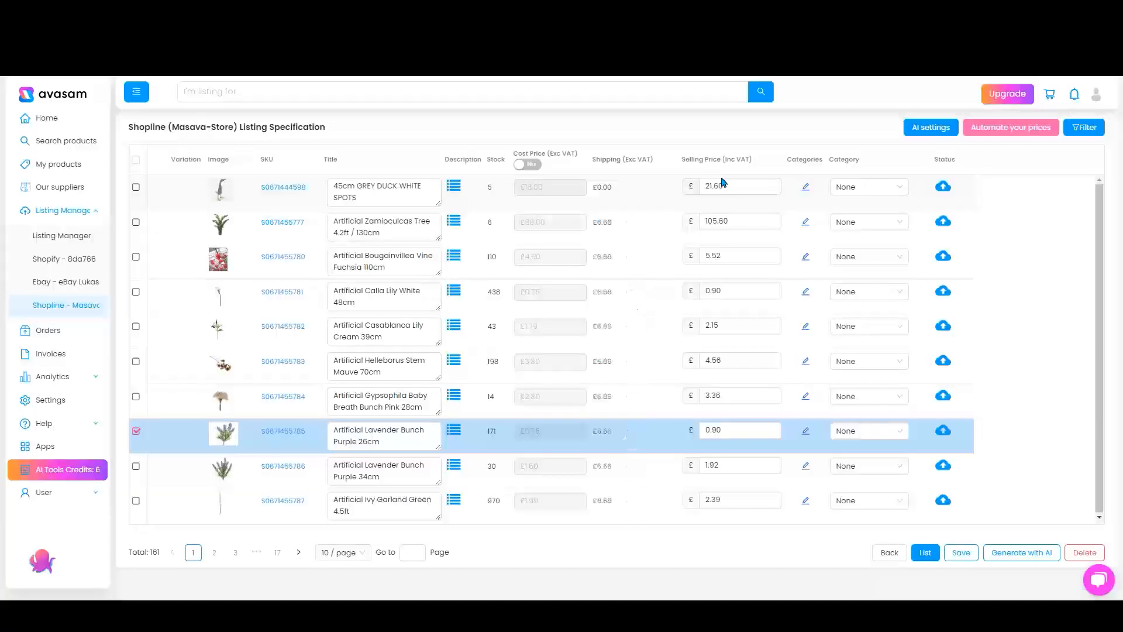
left_click(452, 436)
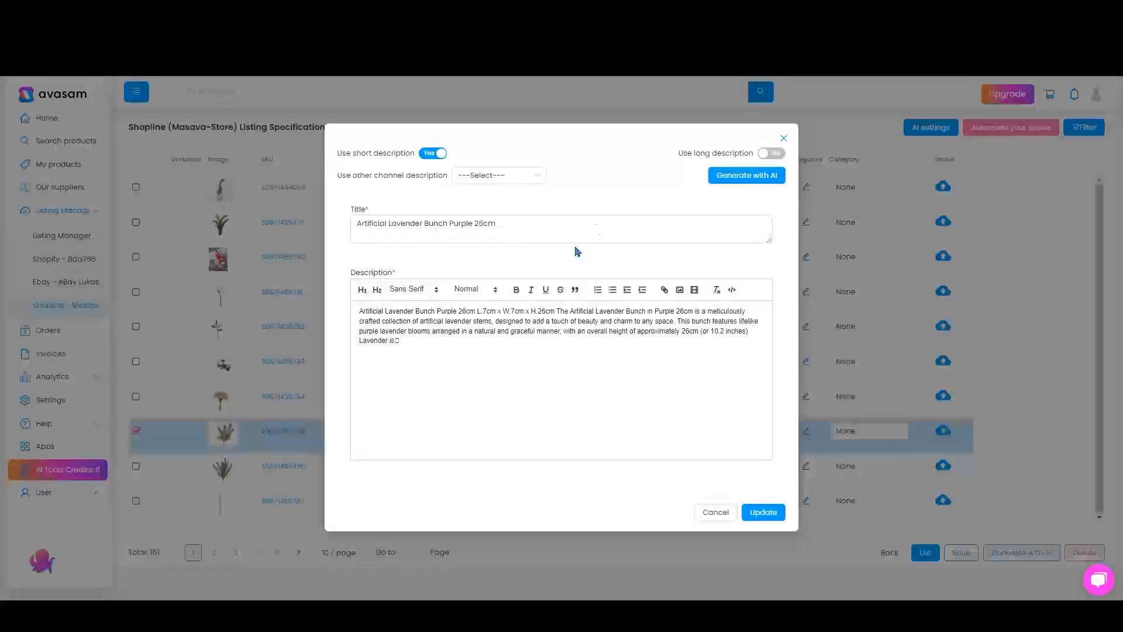
left_click(789, 142)
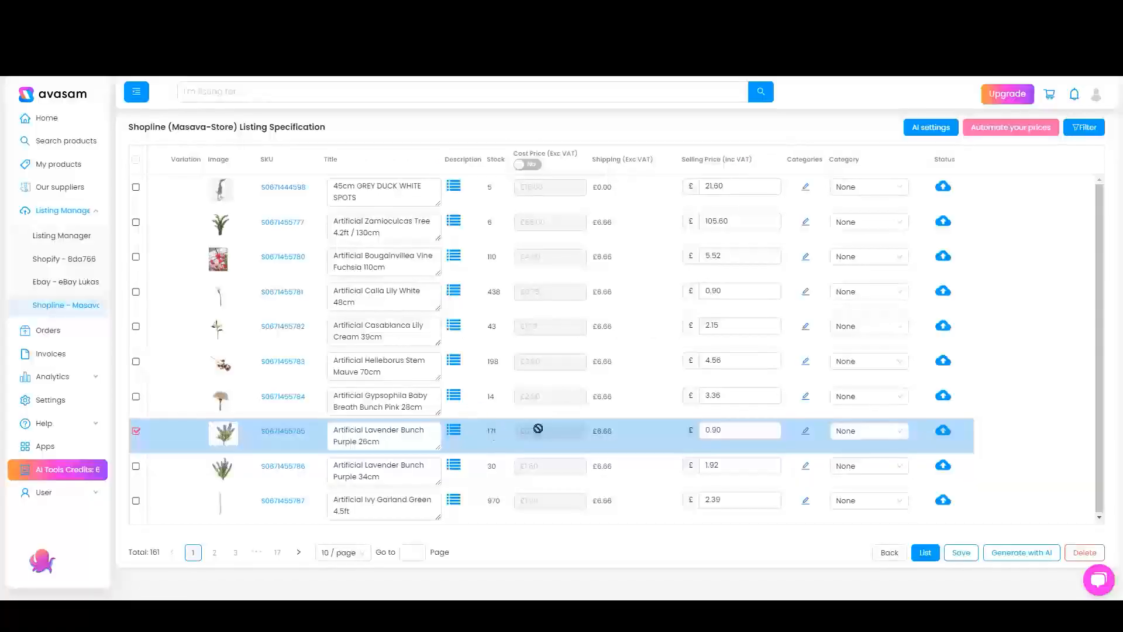
Show cost prices including VAT and set the selected lavender bunch's selling price to £19.99
left_click(527, 165)
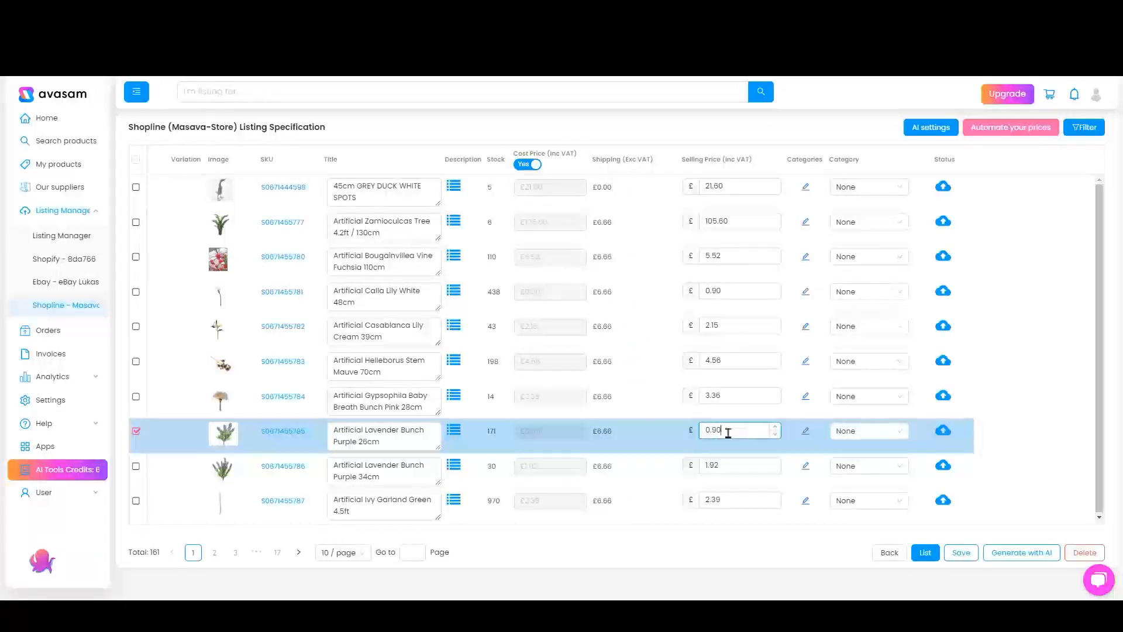
left_click_drag(727, 430, 705, 430)
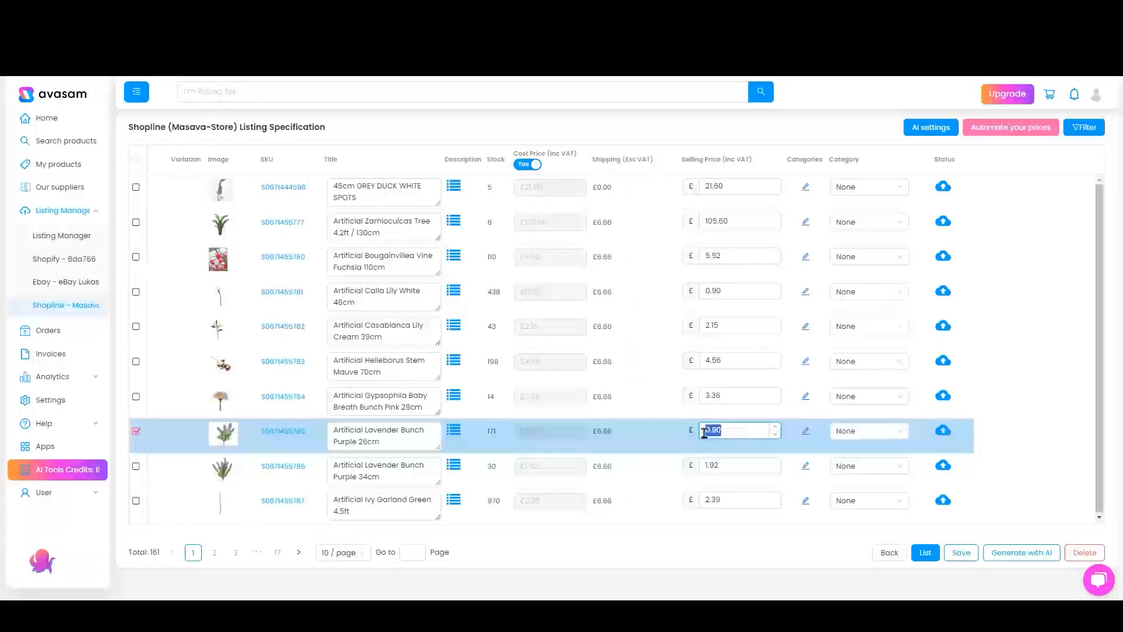
left_click(786, 453)
left_click(730, 425)
double_click(730, 425)
type("19")
Keep the lavender bunch's category at None and list the product on the Shopline store
left_click(873, 433)
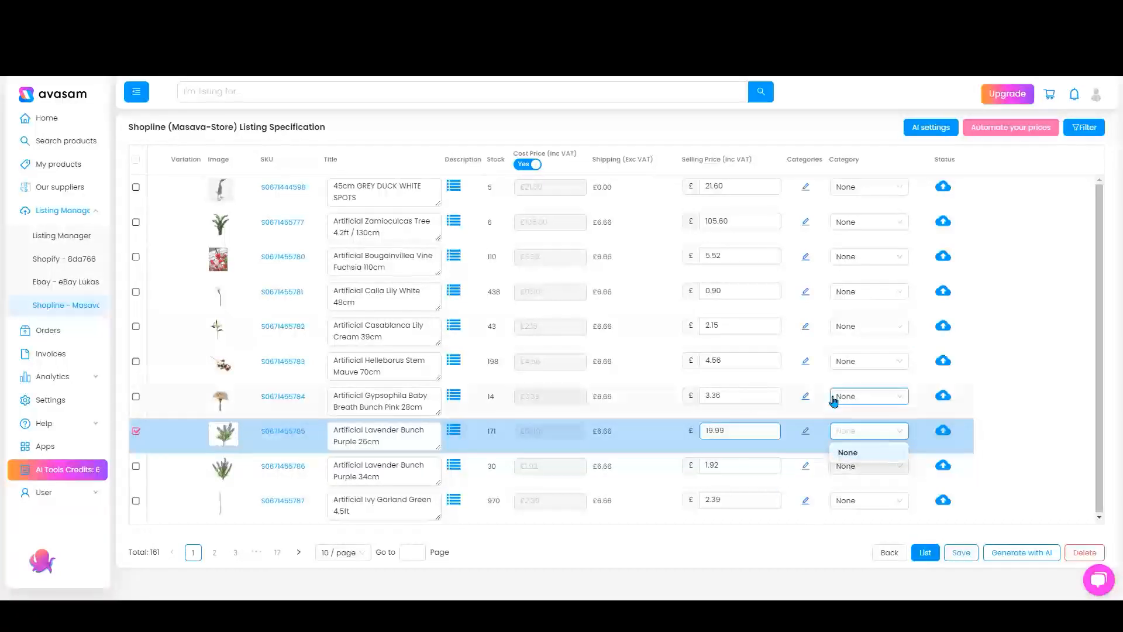
left_click(880, 433)
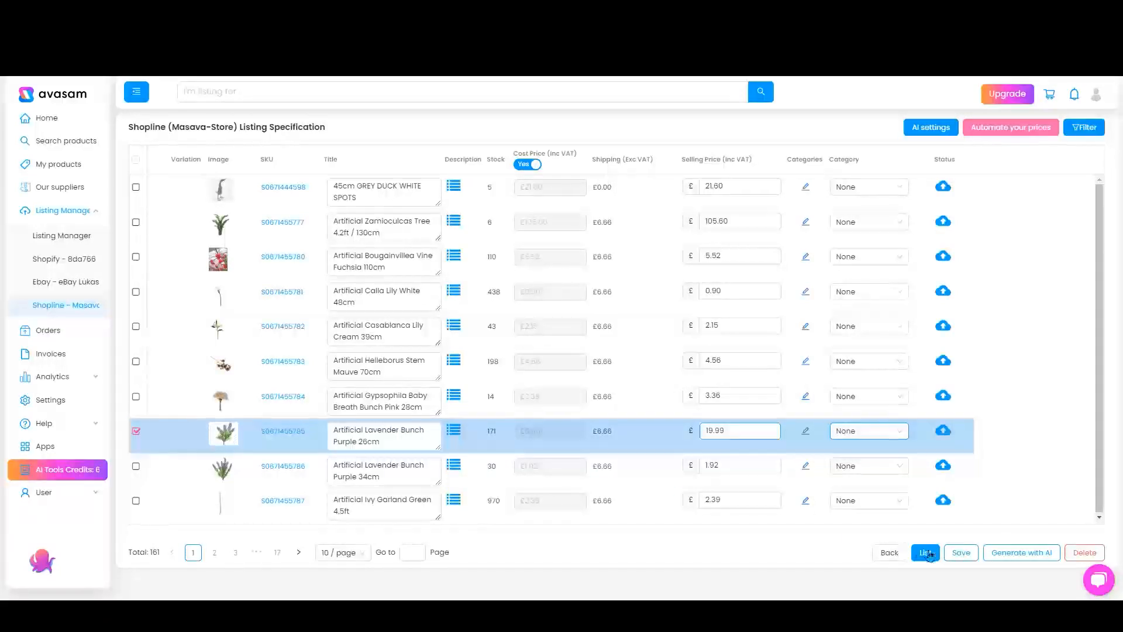
left_click(930, 555)
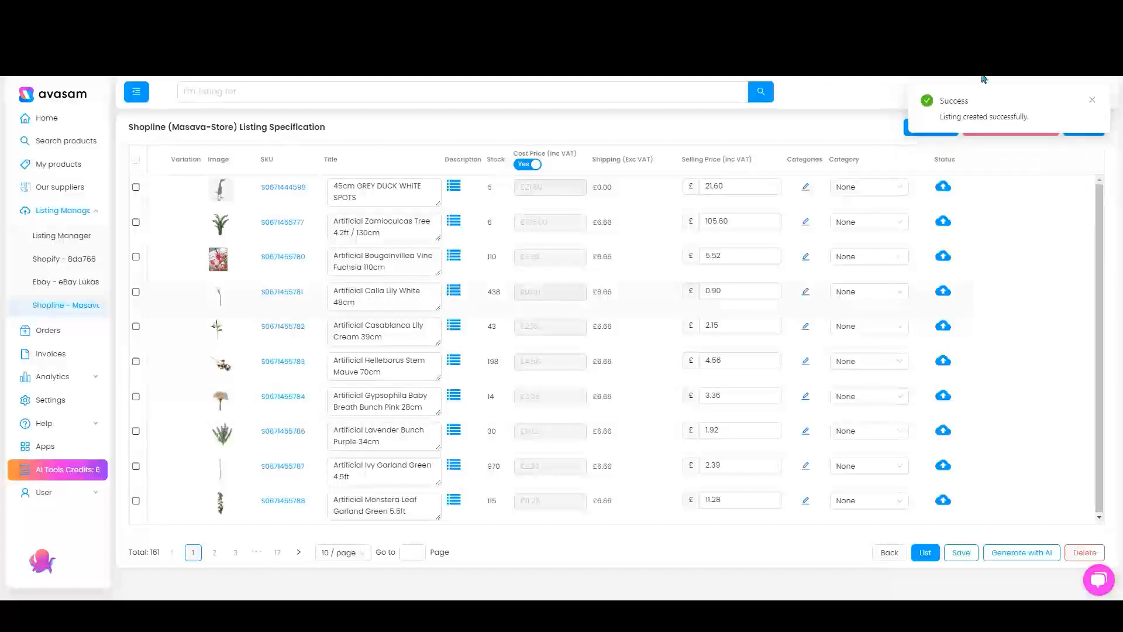
left_click(725, 330)
left_click(1092, 100)
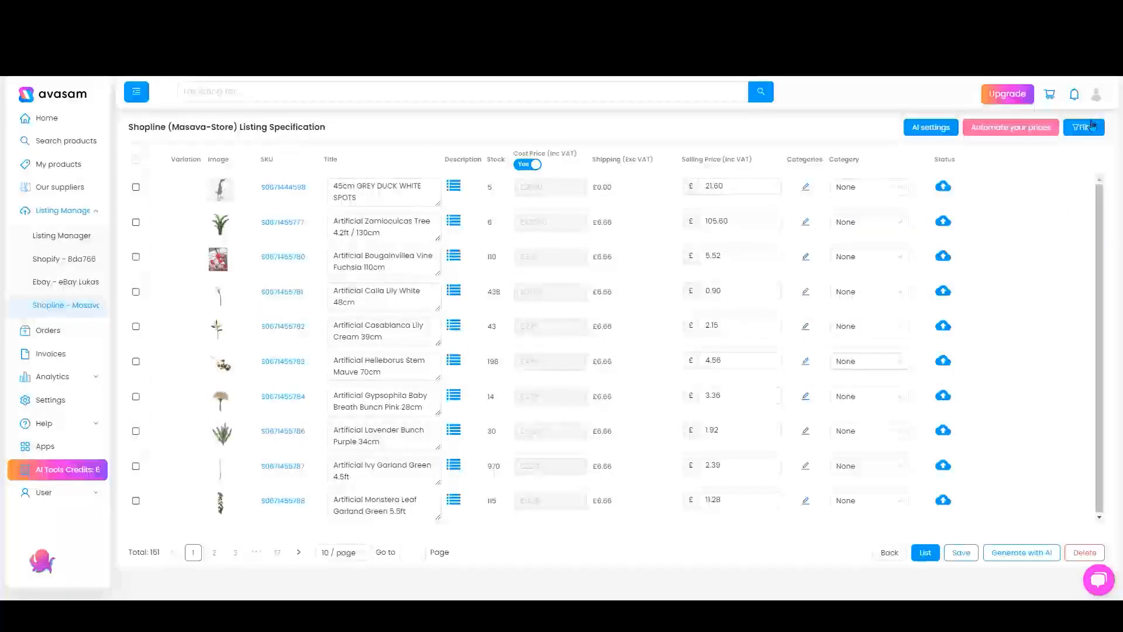
Filter the Shopline listings by the status Listed
left_click(1084, 128)
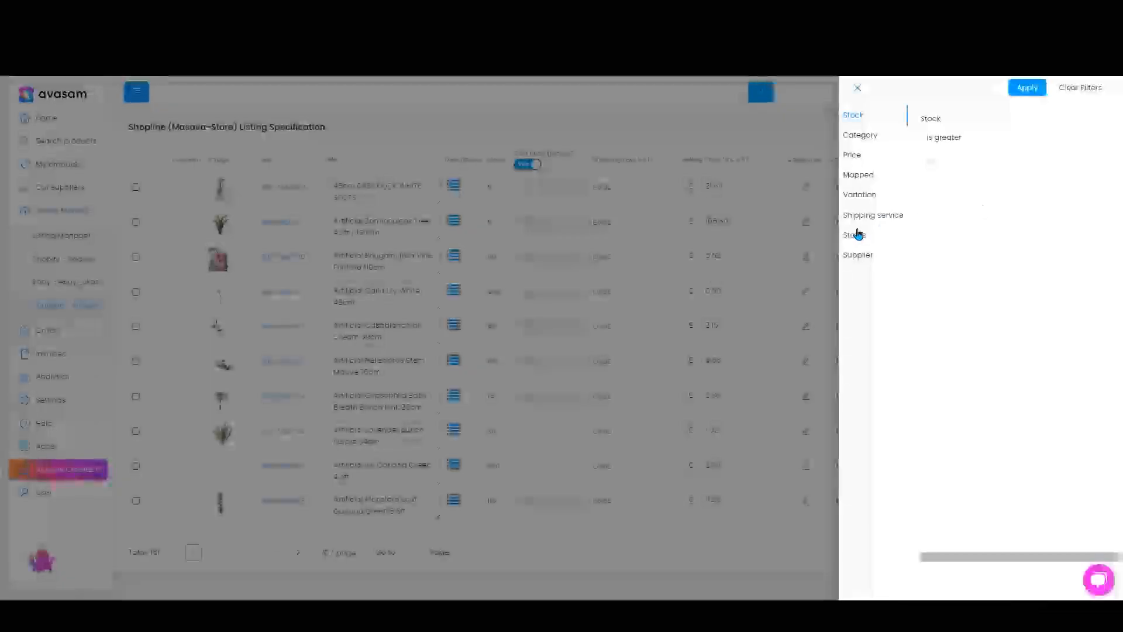
left_click(855, 234)
left_click(935, 147)
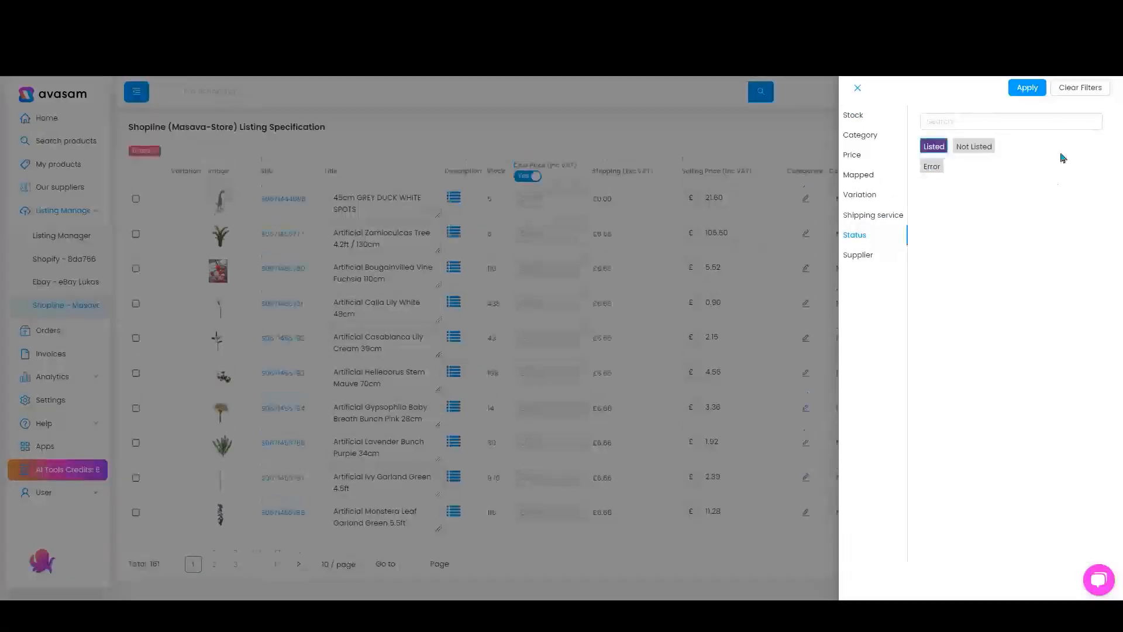
left_click(1031, 90)
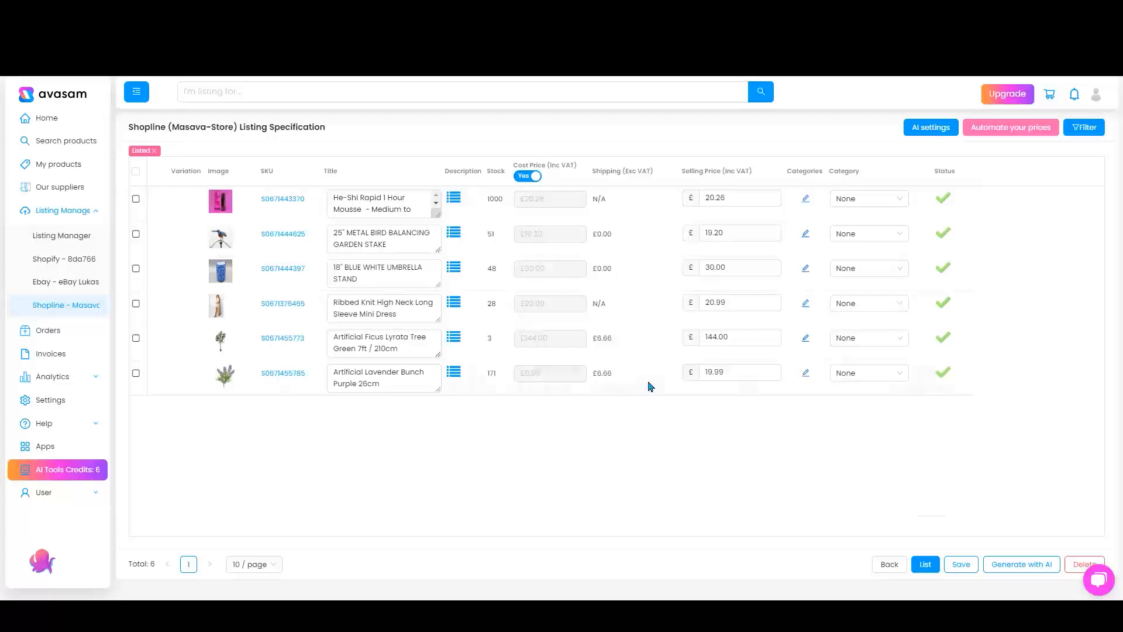
Review the lavender bunch's live product page in the storefront and open the products section of the SHOPLINE admin
left_click(945, 376)
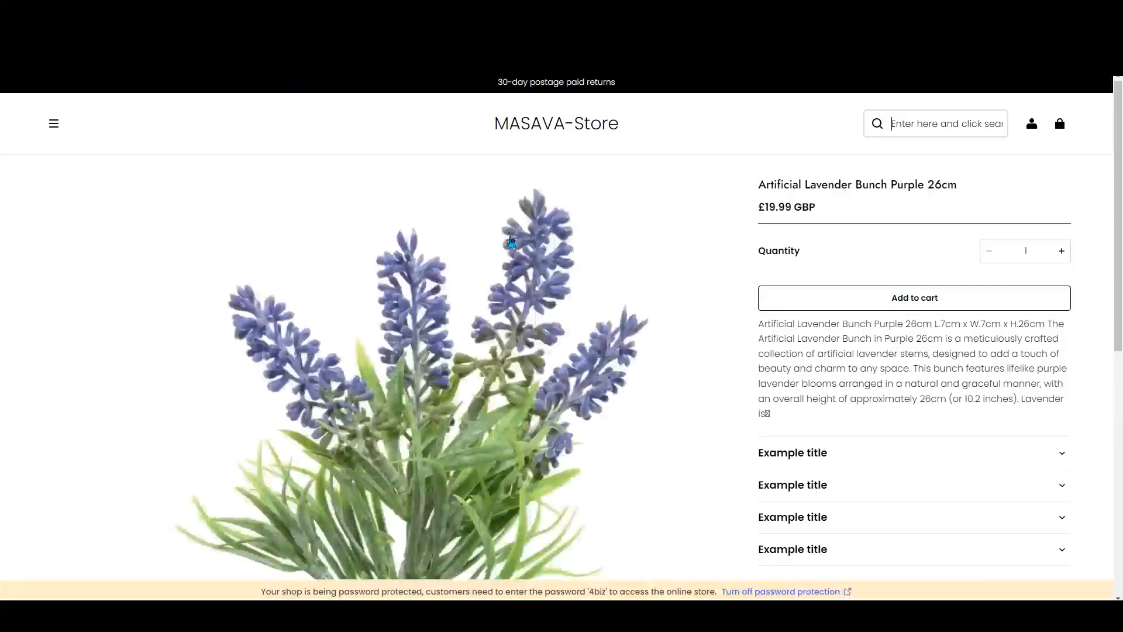
scroll(511, 248, "down", 5)
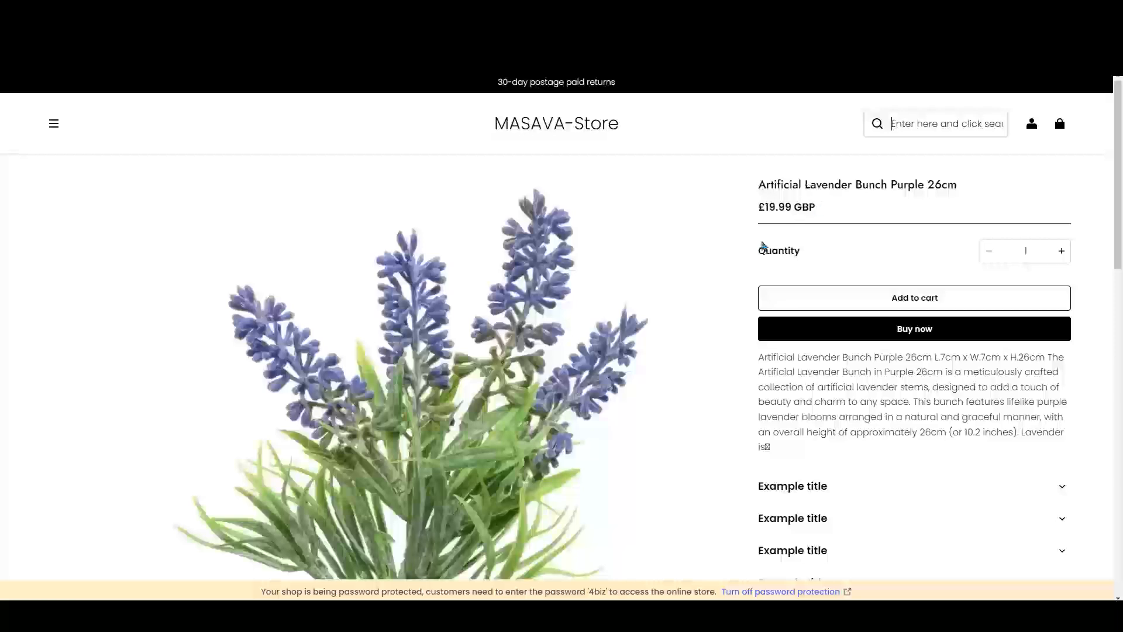
scroll(784, 369, "down", 3)
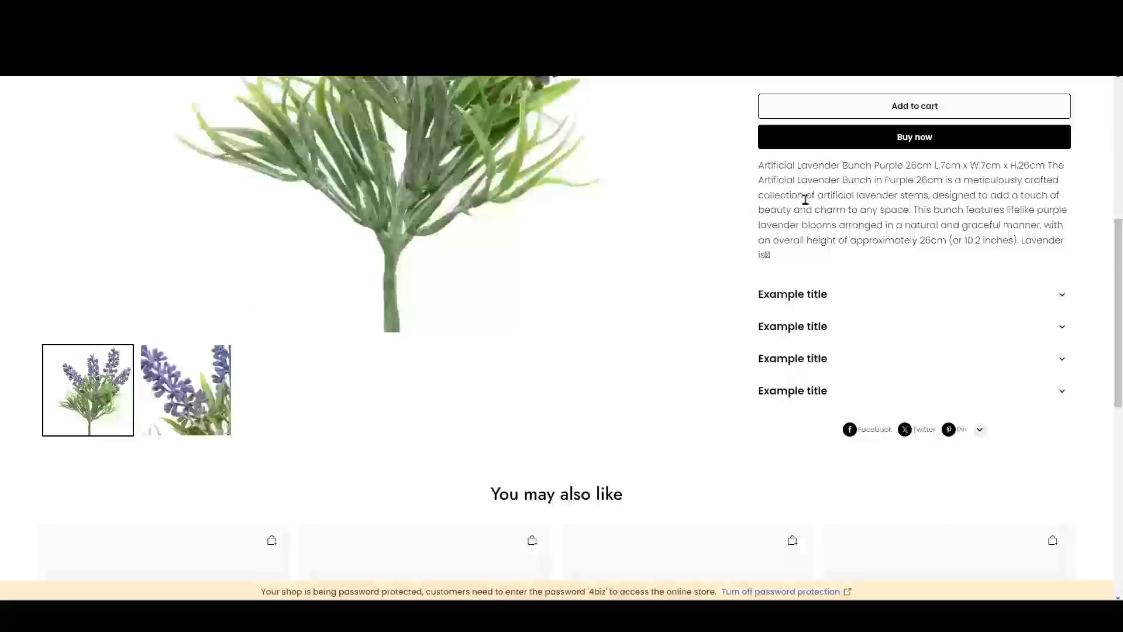
scroll(805, 200, "up", 3)
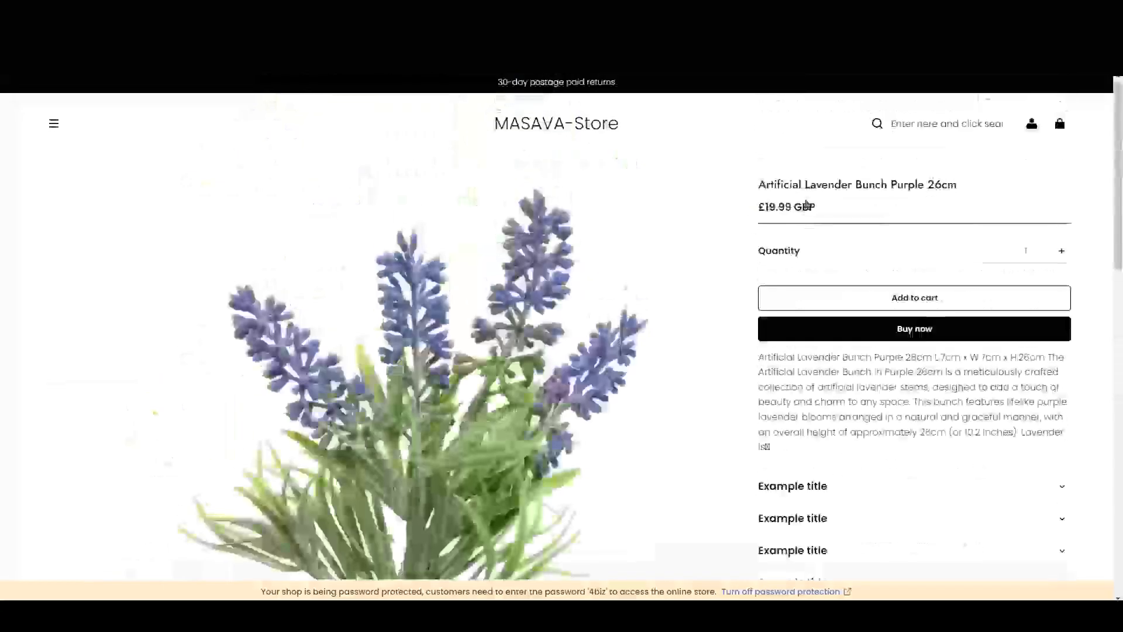
scroll(695, 303, "down", 3)
scroll(528, 295, "up", 3)
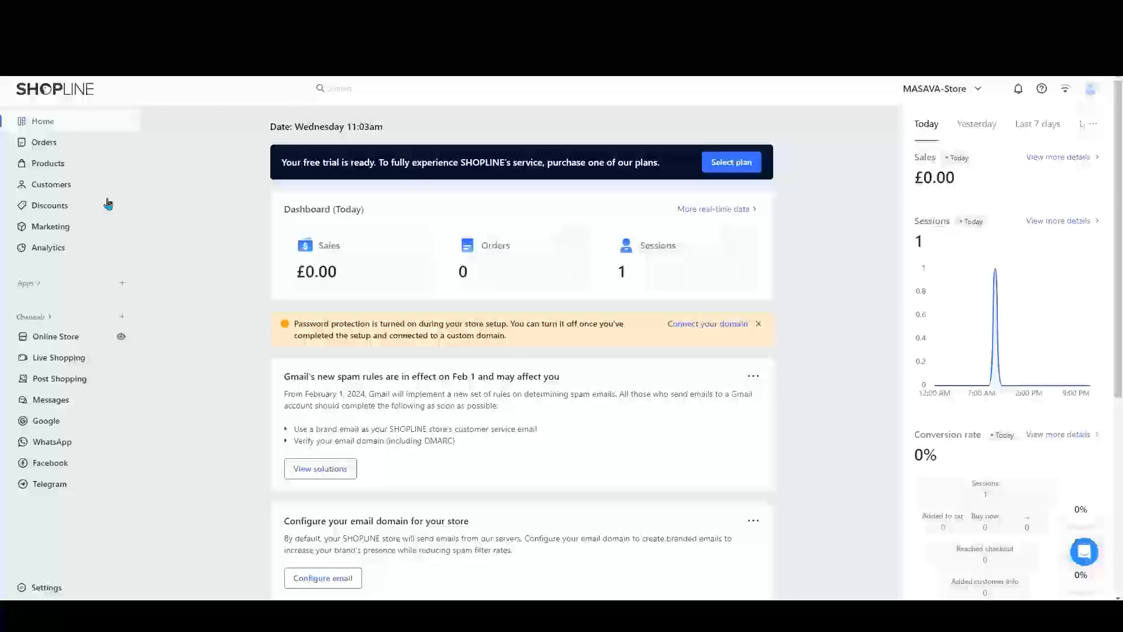
left_click(35, 167)
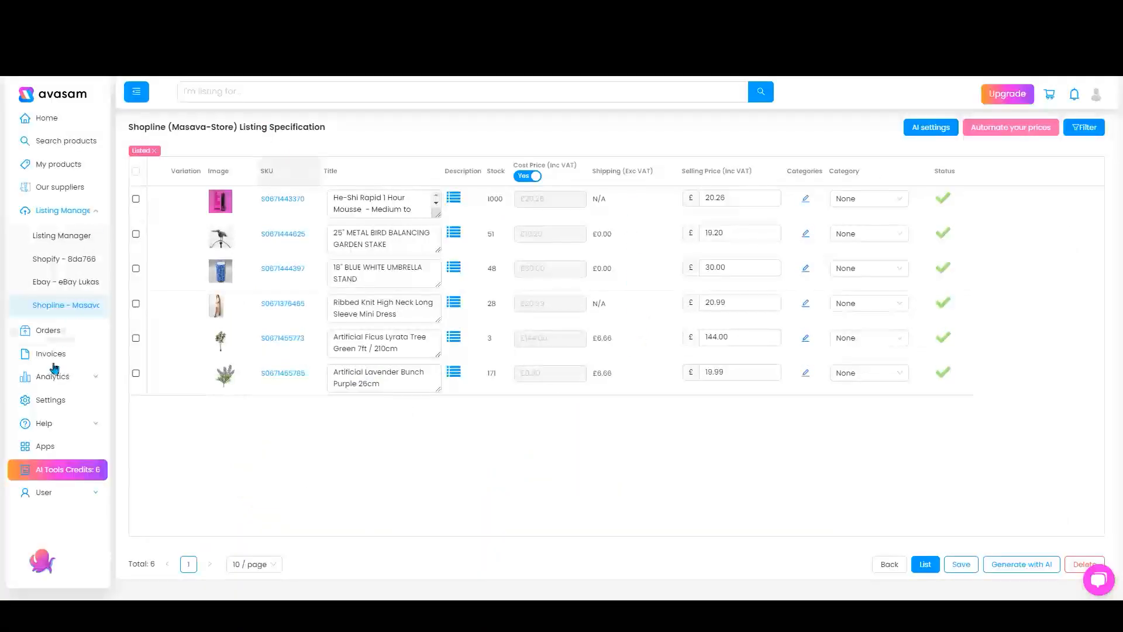
Back in Avasam, view the support chat and help options, and return to the home page
left_click(1087, 581)
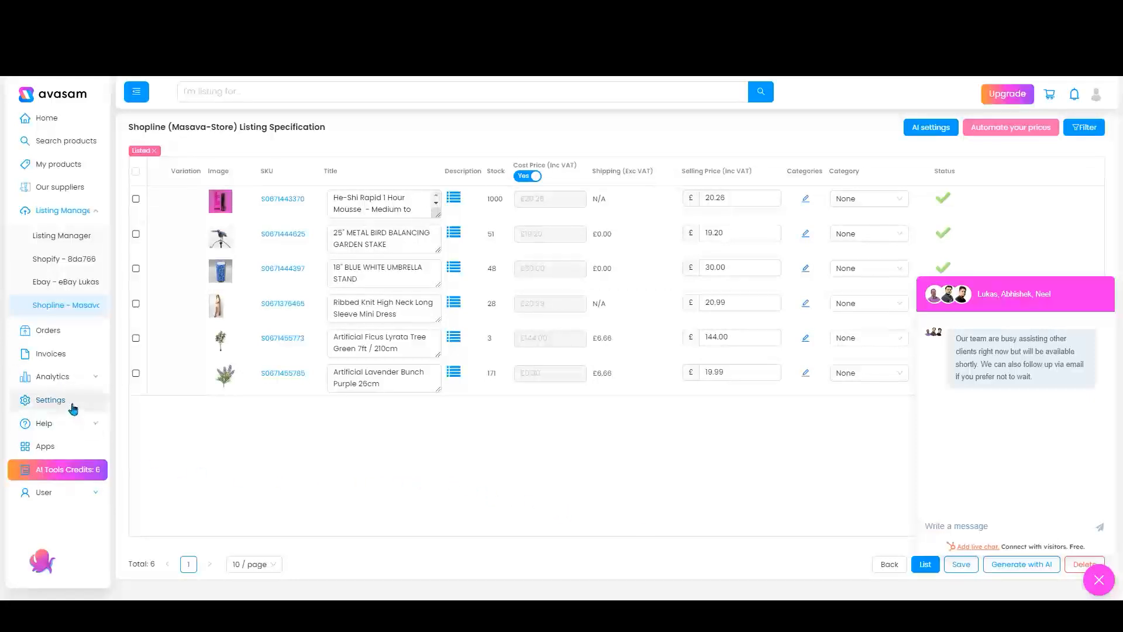
left_click(76, 428)
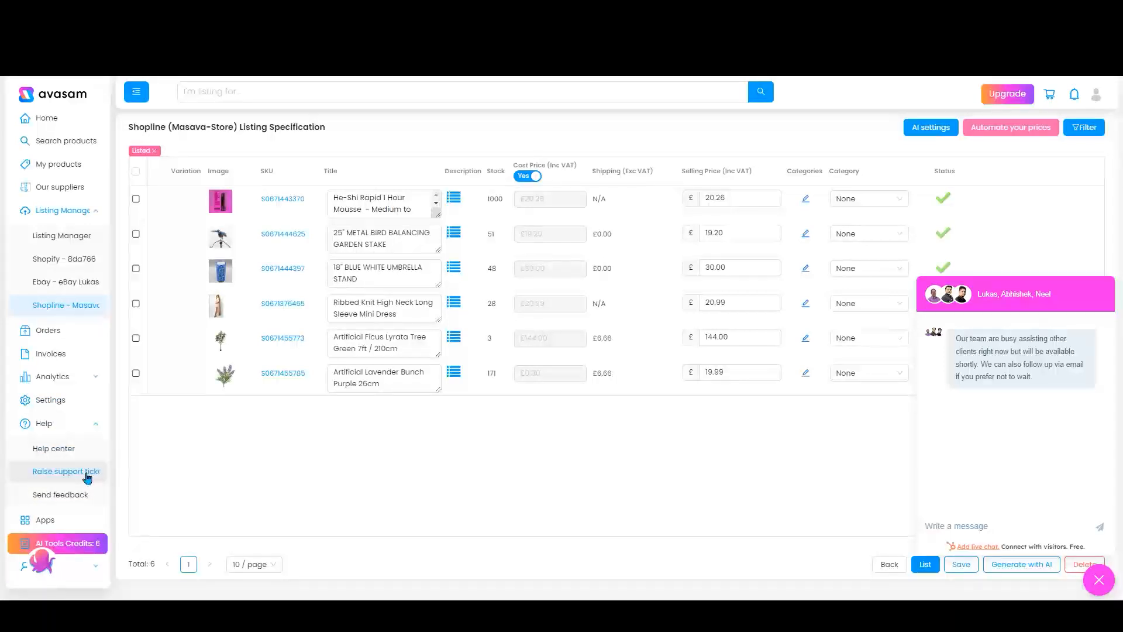
left_click(63, 119)
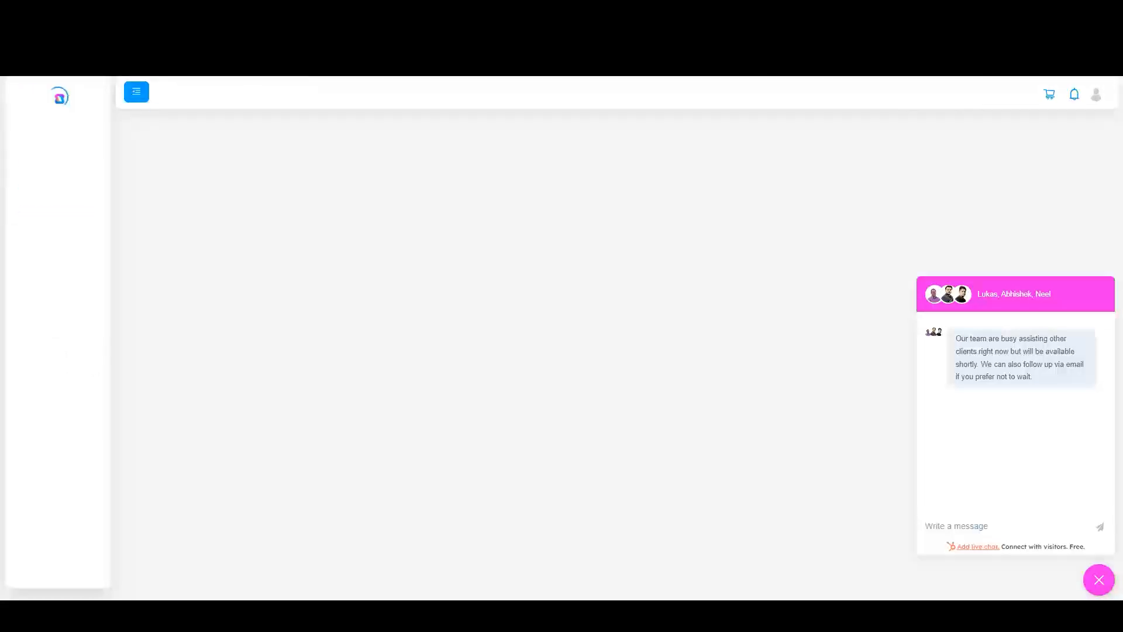